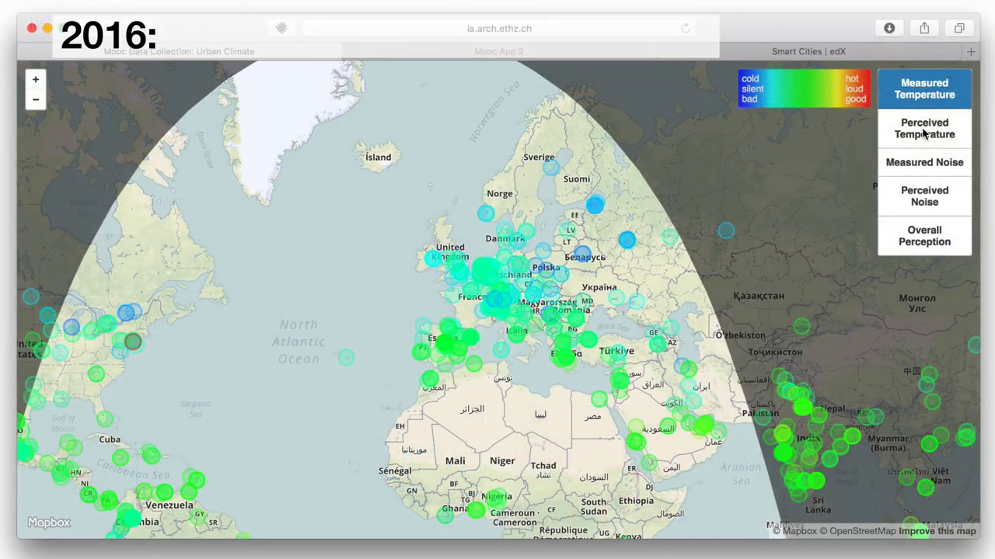
- Recolour the MOOC map points by Perceived Temperature, then by Measured Noise
click(923, 131)
click(923, 163)
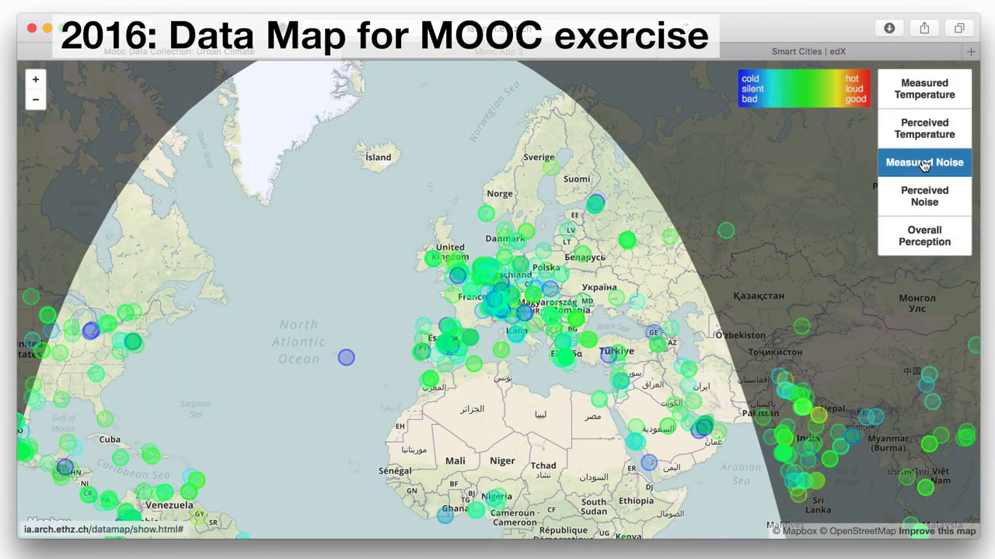
- Recolour points by Perceived Noise then Overall Perception, browse the Smart Cities edX page, then open Mooc App 2
click(924, 195)
click(924, 237)
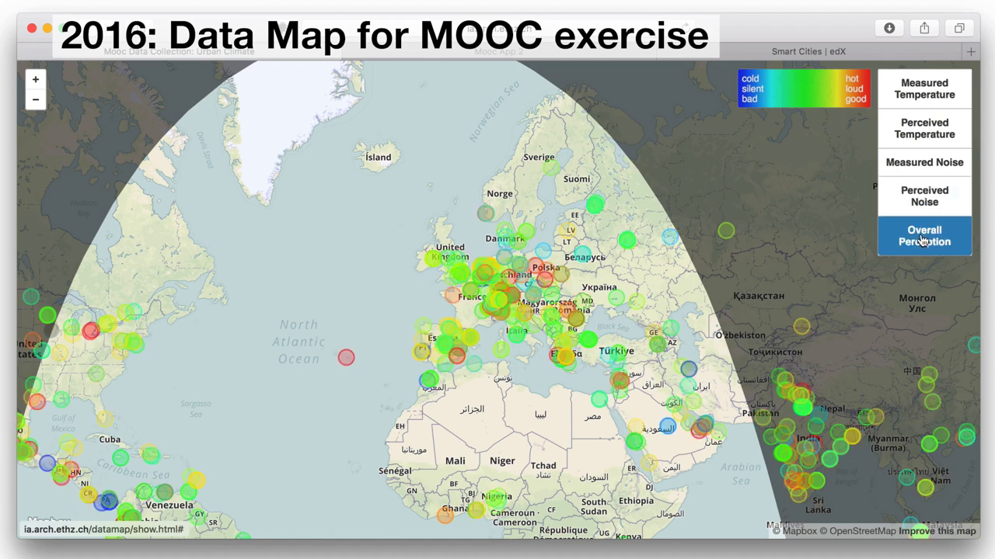
click(796, 53)
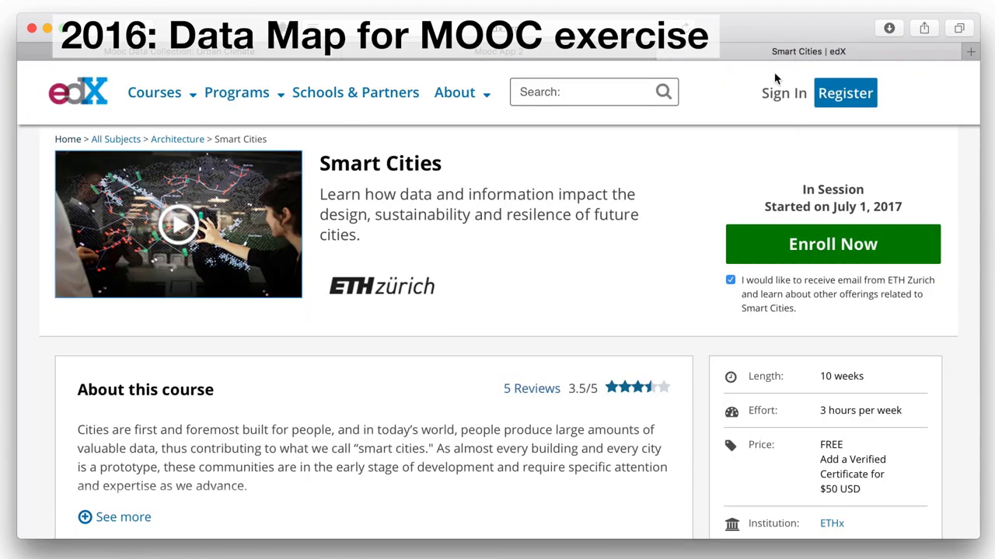
scroll(610, 258, down, 15)
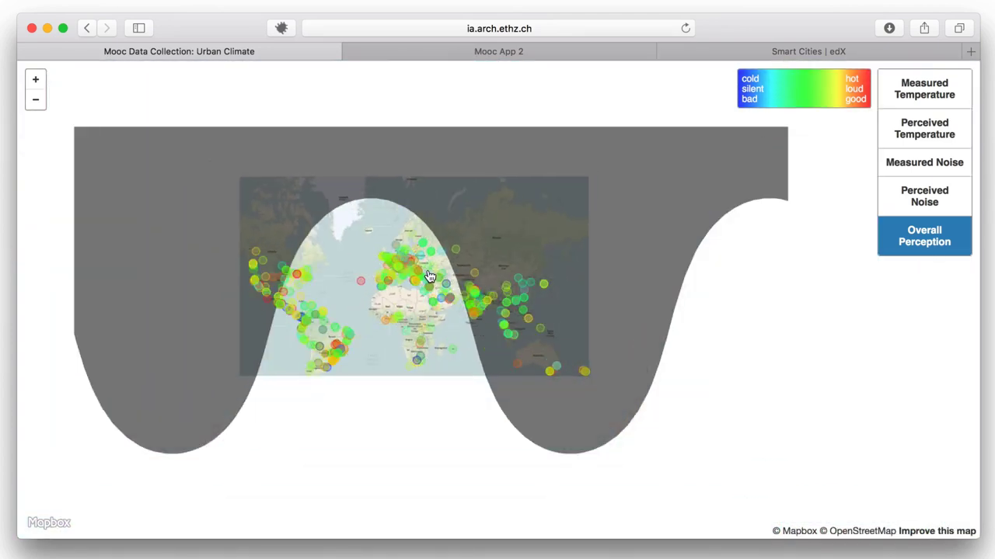
scroll(429, 276, up, 5)
scroll(491, 346, up, 3)
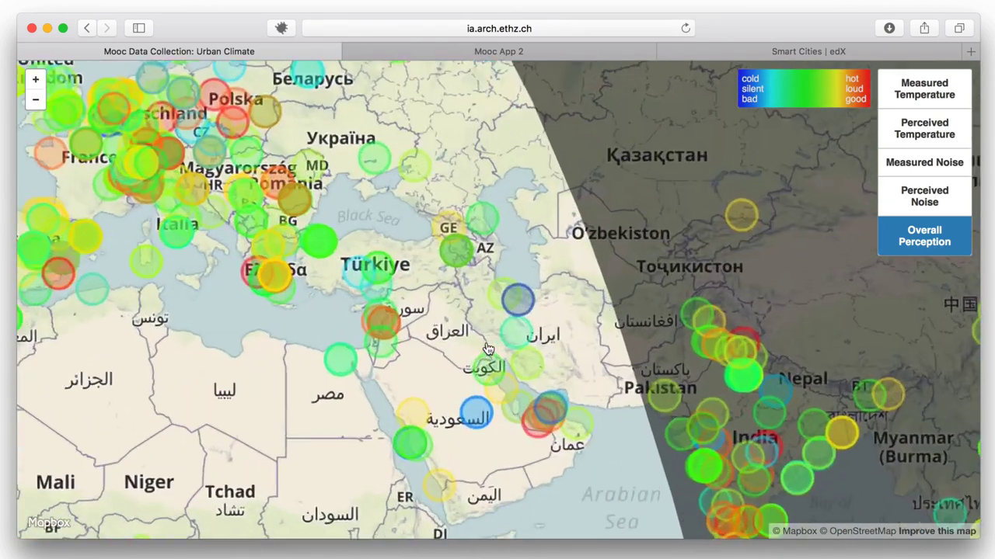
click(566, 58)
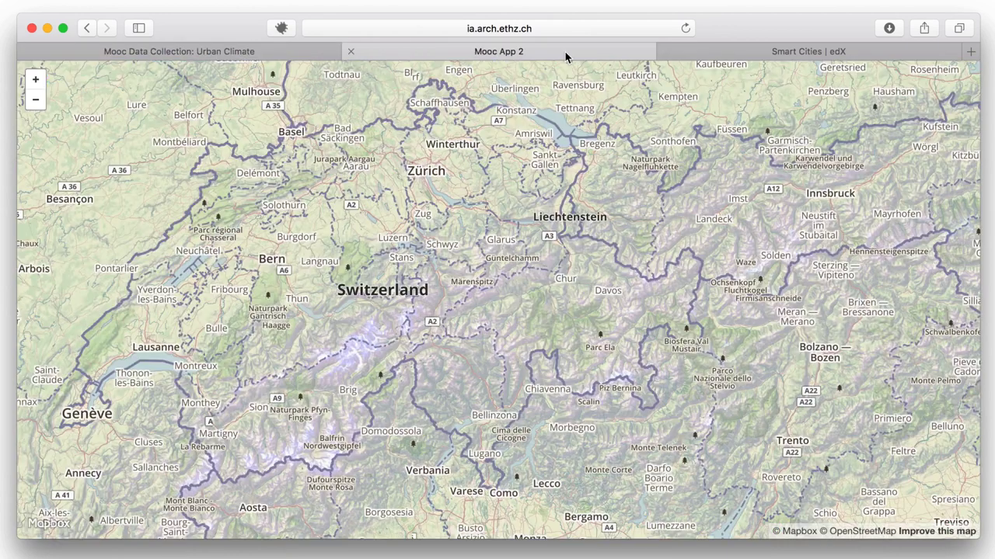
- Log a reading near Davos: 0 °C, thermal perception 3, 40 dB, noise perception 3
click(590, 321)
click(556, 176)
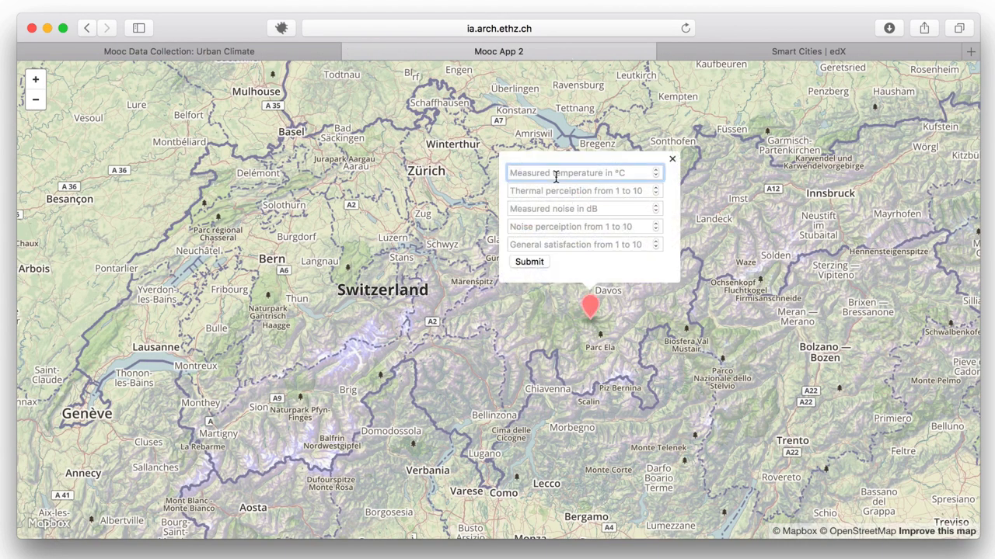
click(575, 190)
click(510, 209)
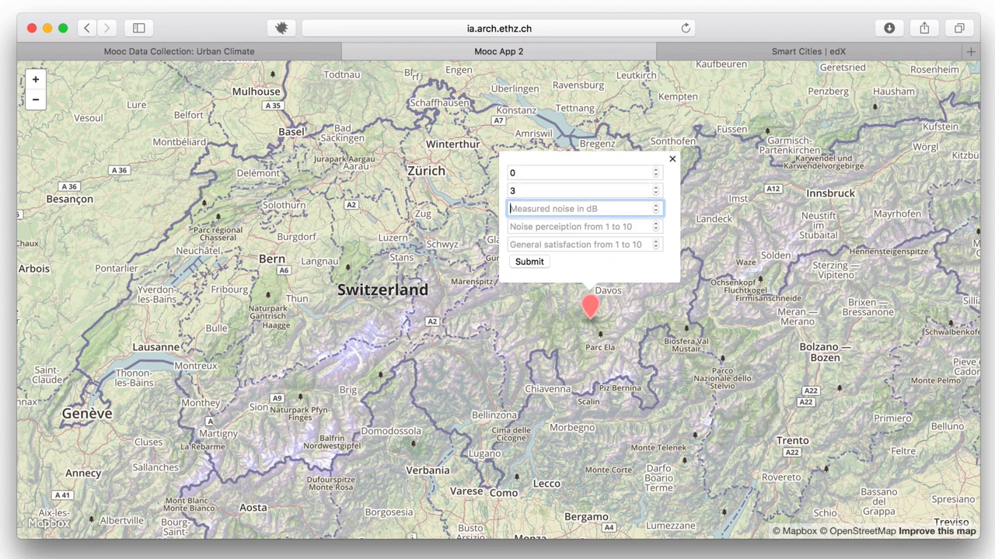
text(40)
click(544, 226)
text(3)
click(575, 244)
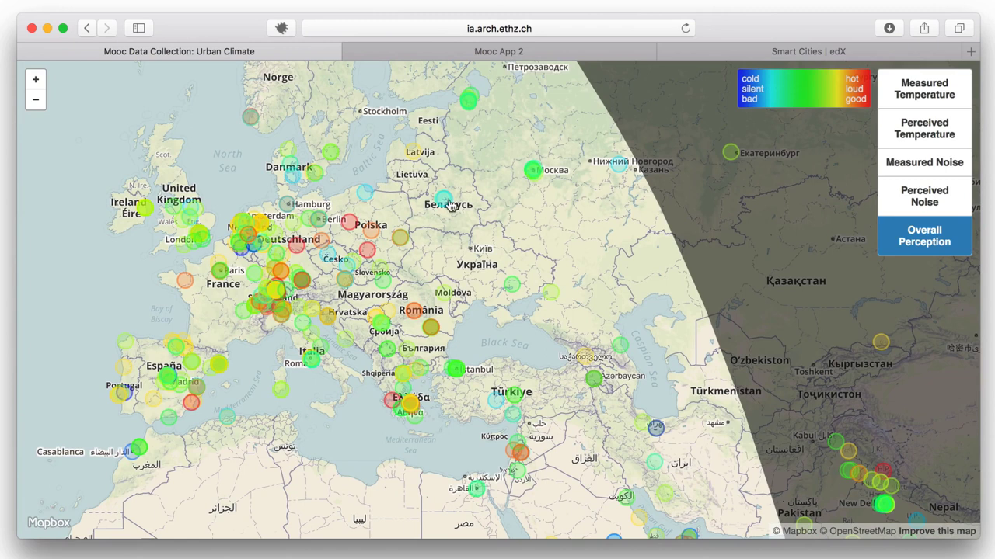
- Show info panels for readings near Belarus, in India and two other locations
click(443, 200)
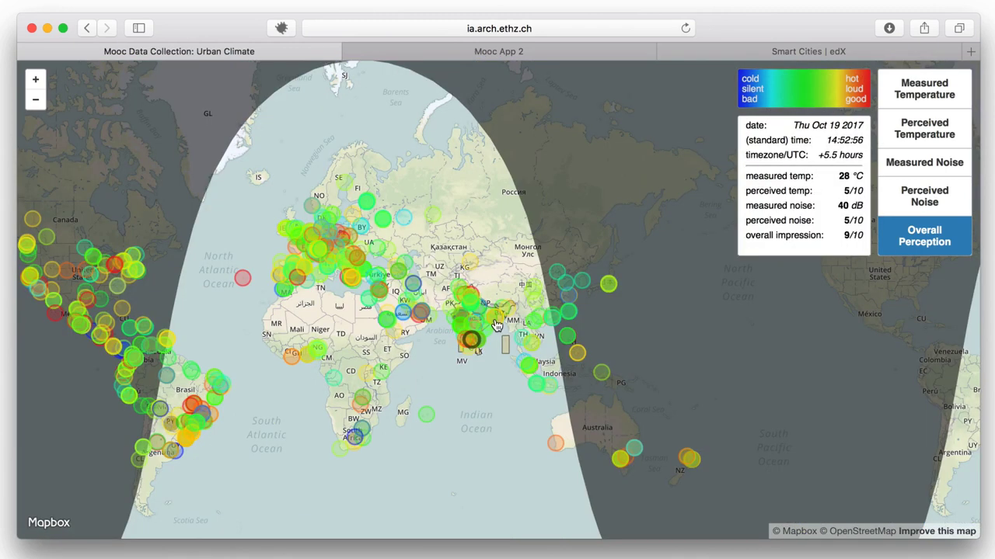
click(496, 321)
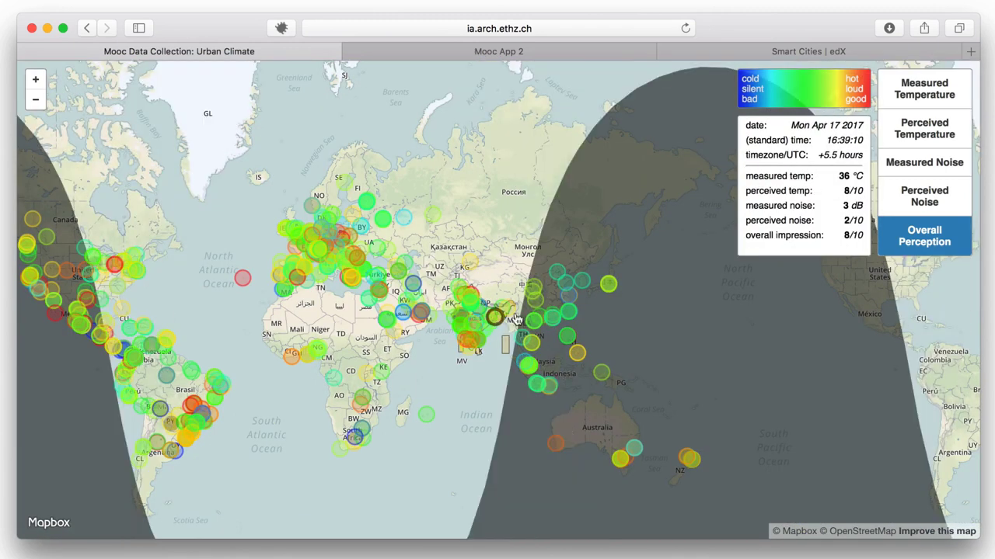
click(535, 322)
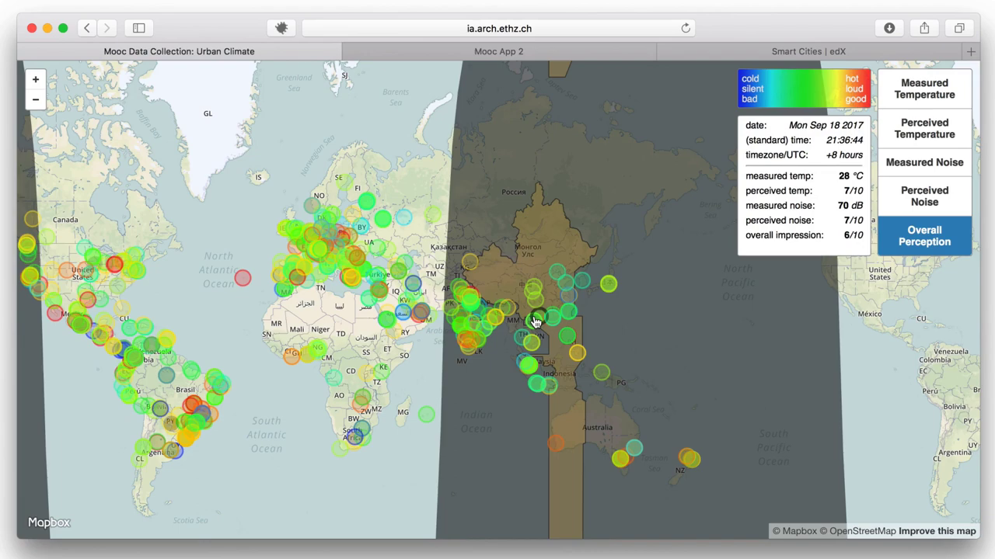
click(317, 354)
scroll(653, 230, down, 1)
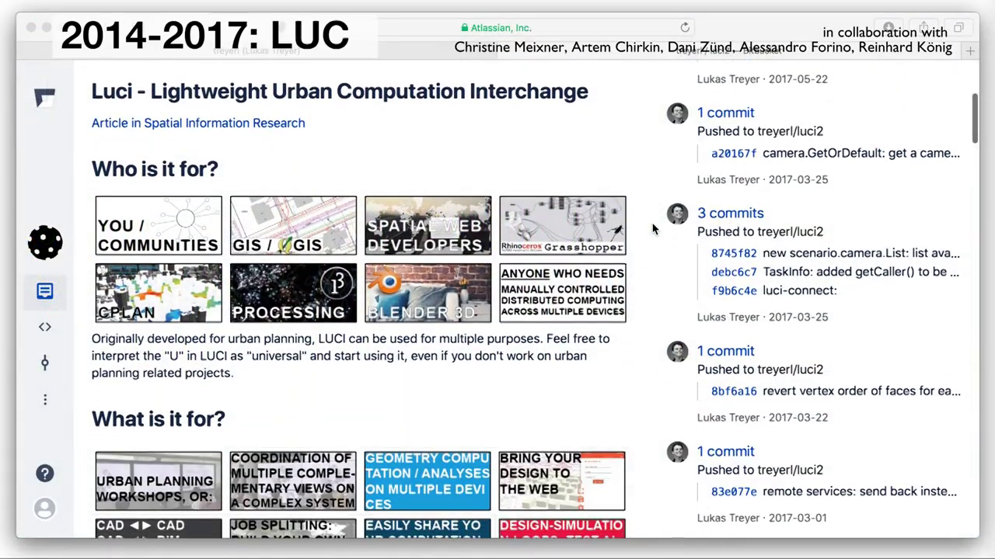
- Scroll the Luci overview down to the 'How do I work on Luci itself?' section
scroll(652, 229, down, 5)
scroll(653, 229, down, 3)
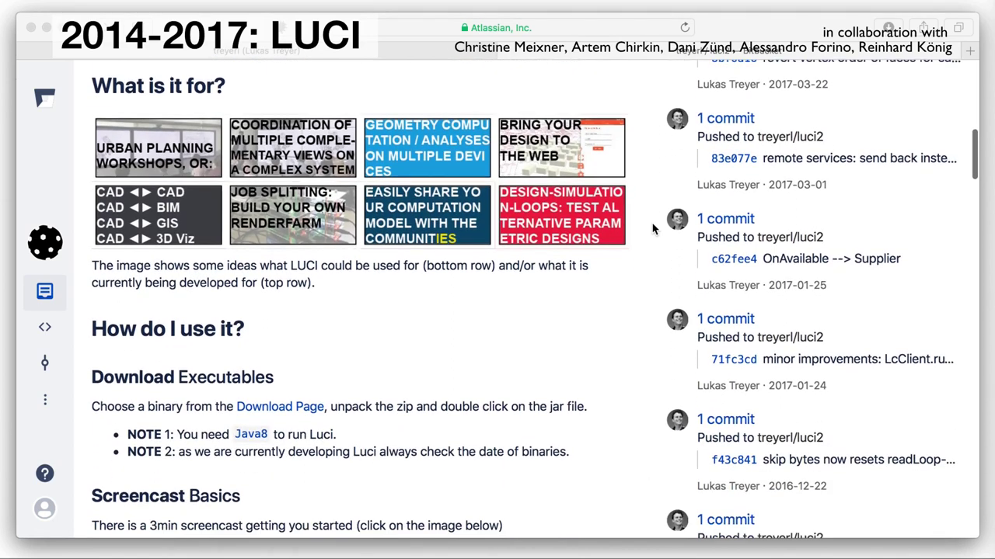
scroll(653, 230, down, 7)
scroll(652, 229, down, 3)
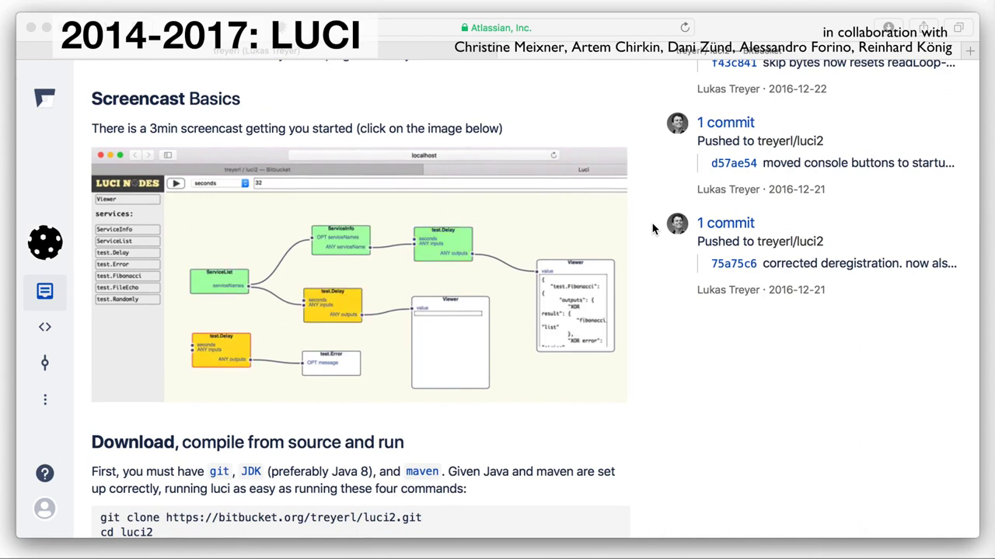
scroll(652, 229, down, 15)
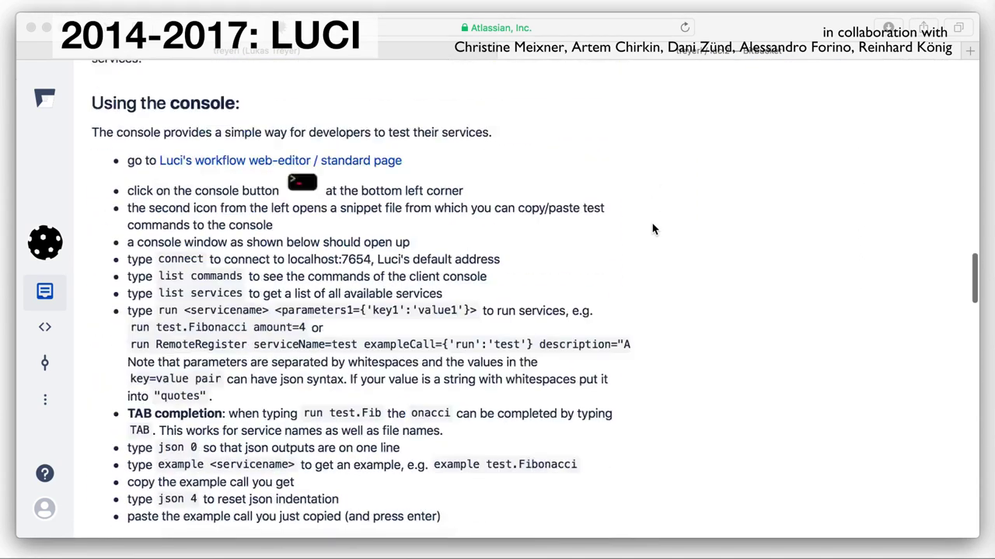
scroll(652, 230, down, 15)
scroll(653, 229, down, 8)
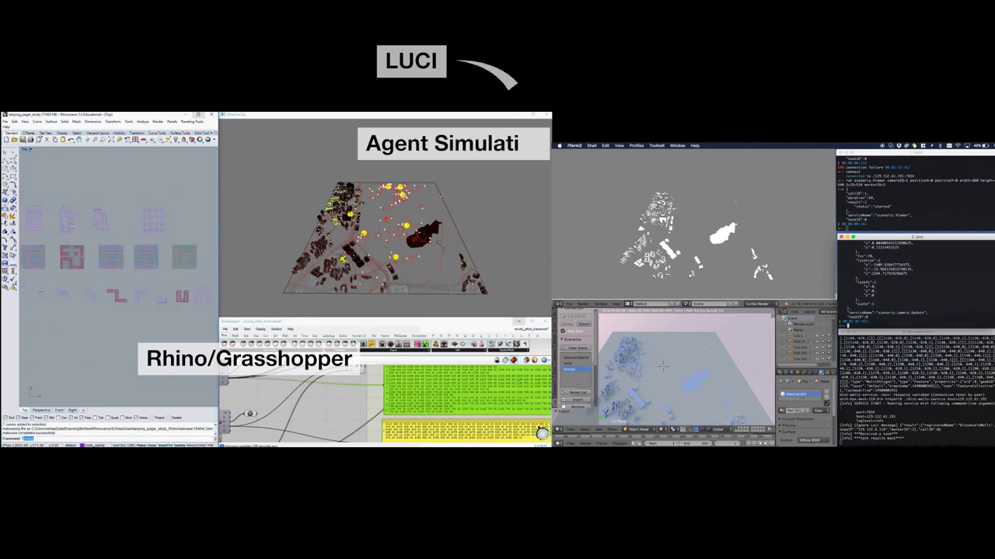
- Bring up the Grasshopper canvas menu and enter 'gr' in the Rhino command line
right_click(358, 379)
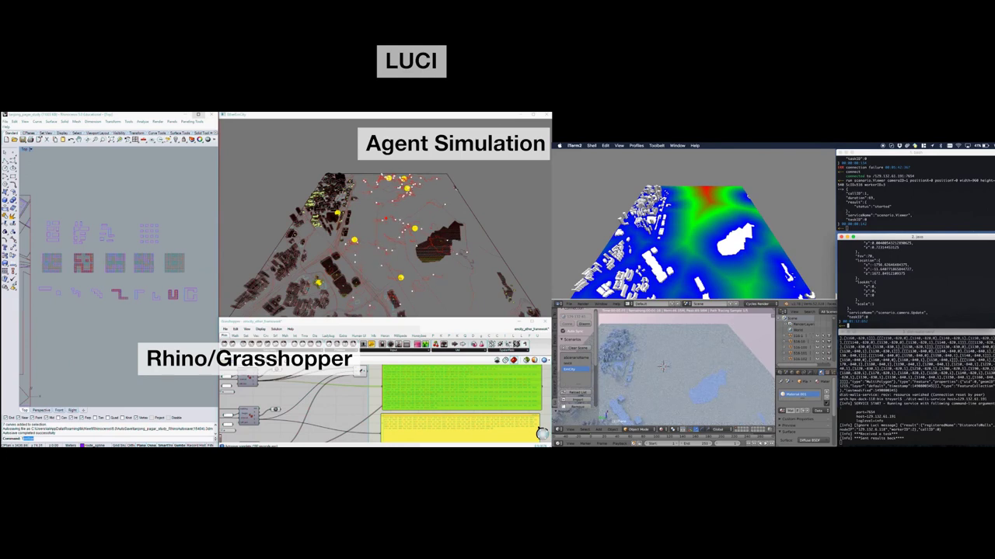
text(gr)
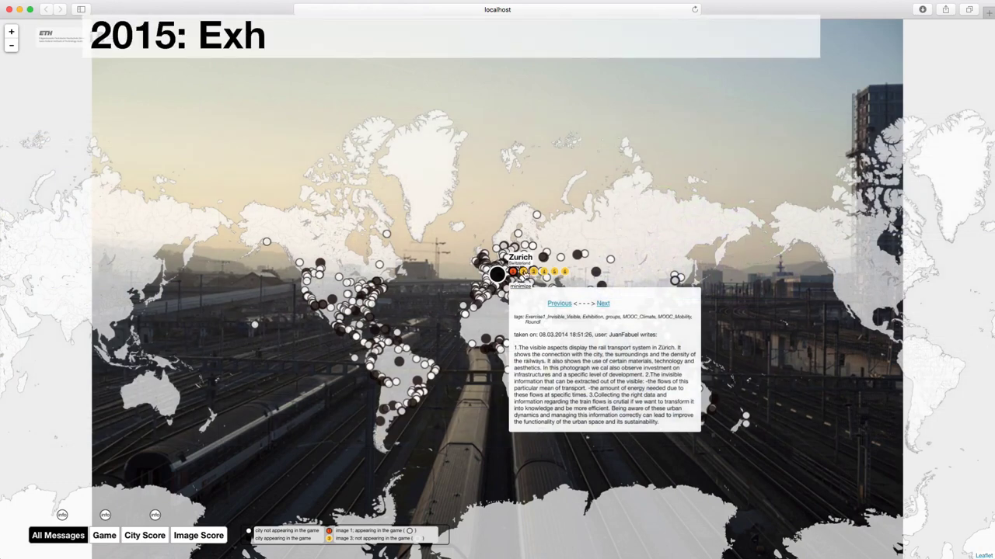
- Zoom into Europe and open the Vandoeuvre photo message
scroll(489, 293, up, 5)
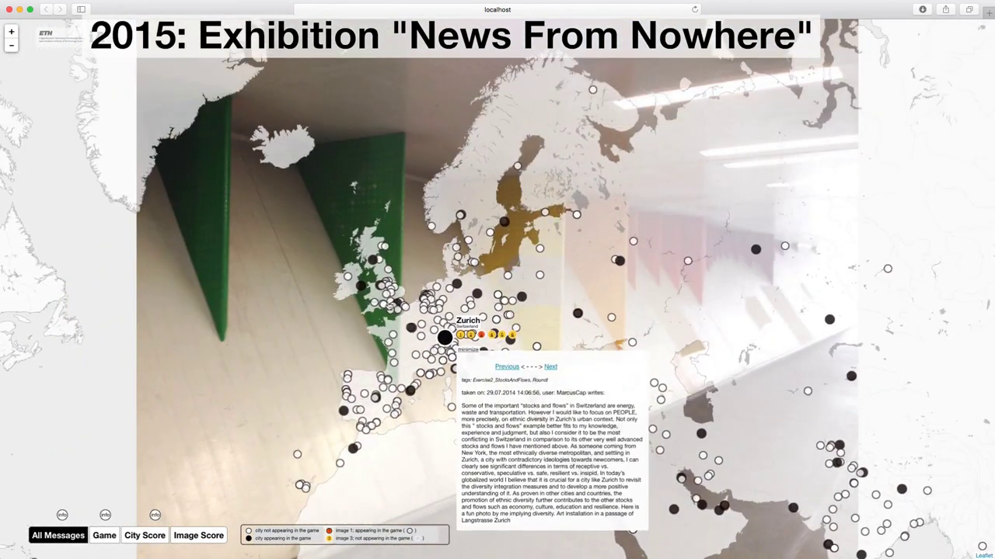
scroll(441, 270, up, 3)
scroll(458, 354, up, 2)
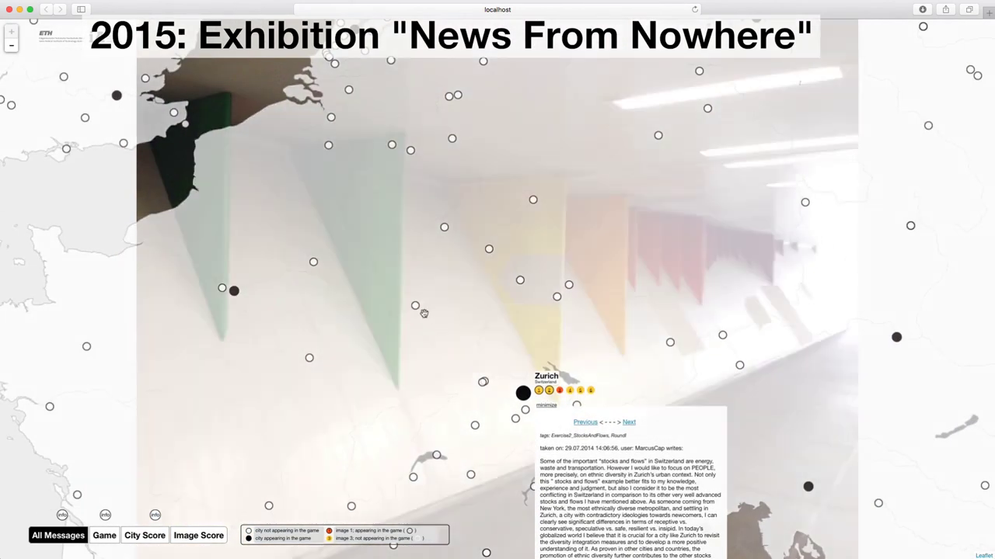
click(412, 303)
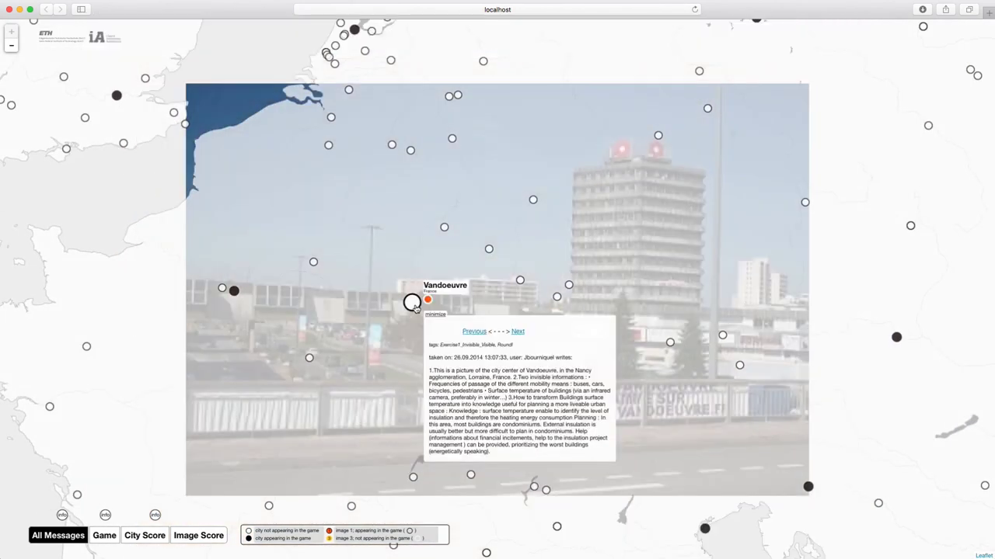
- Open the Paris photo messages and page through them with Next and the timeline dots
click(236, 292)
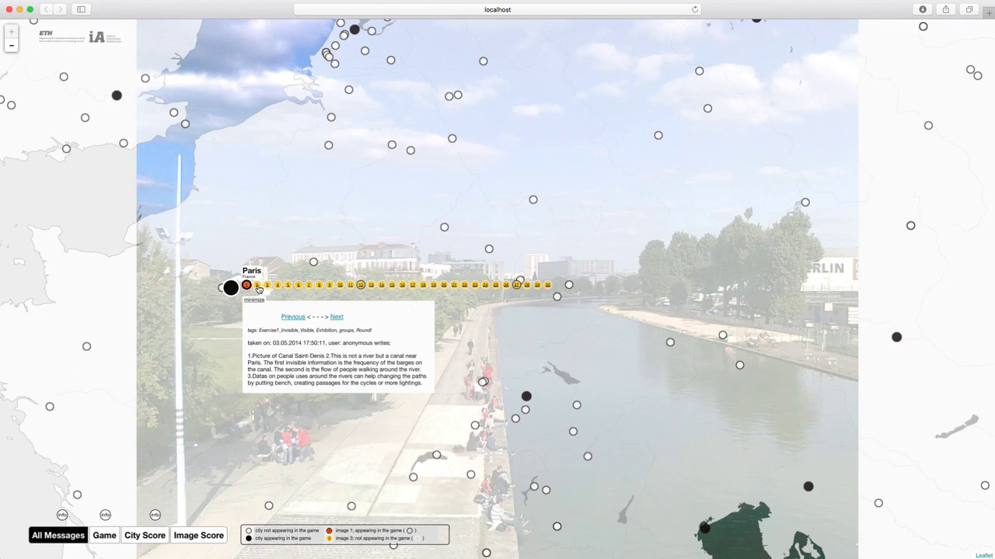
click(258, 286)
click(337, 317)
click(336, 317)
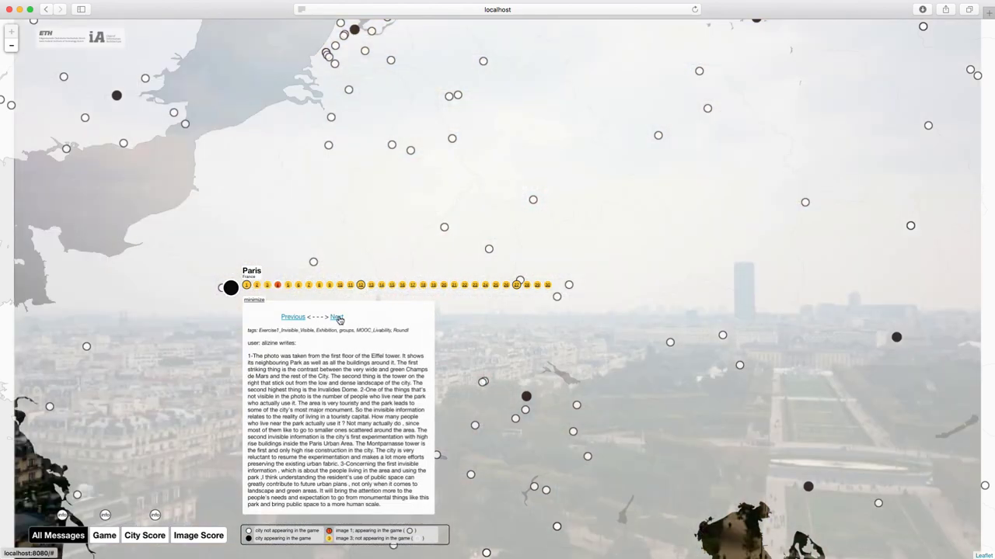
click(336, 317)
click(502, 284)
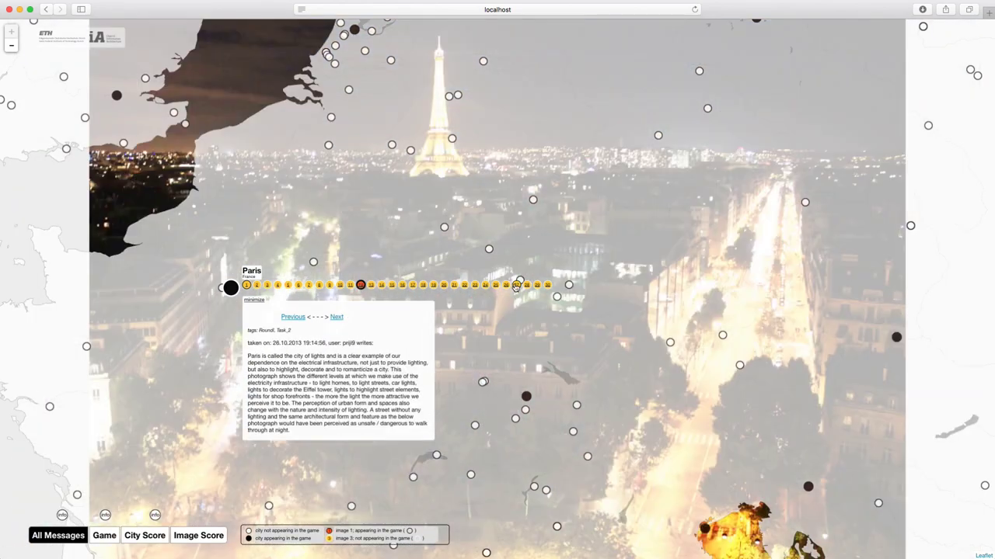
click(516, 285)
click(336, 317)
click(337, 318)
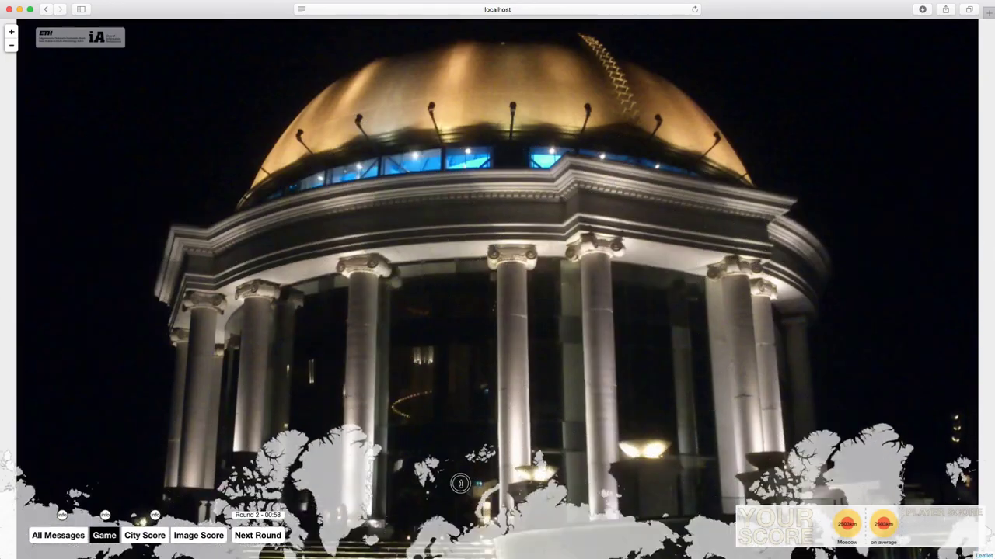
- Guess Madrid as the photo's city and advance to the next game round
scroll(451, 241, up, 3)
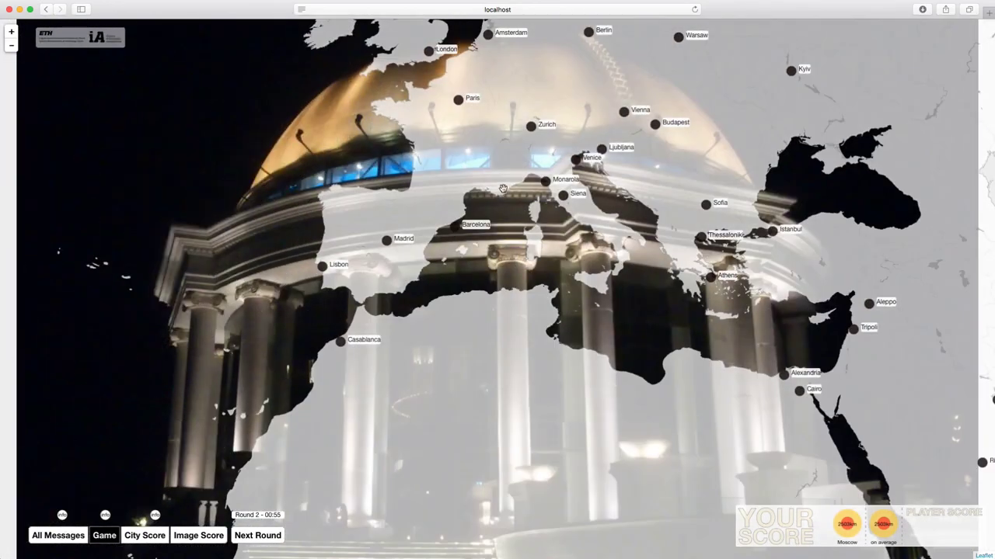
drag(502, 189, 410, 259)
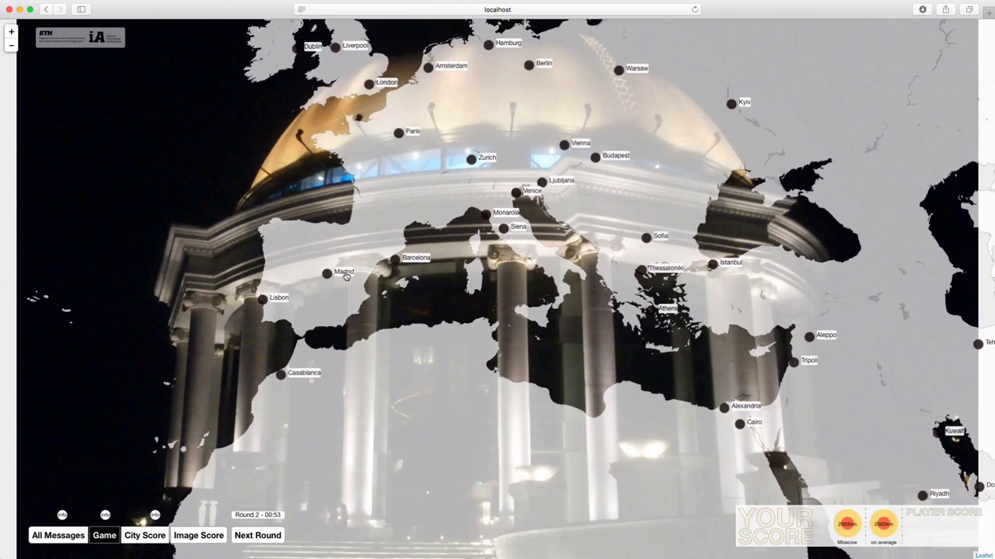
click(345, 275)
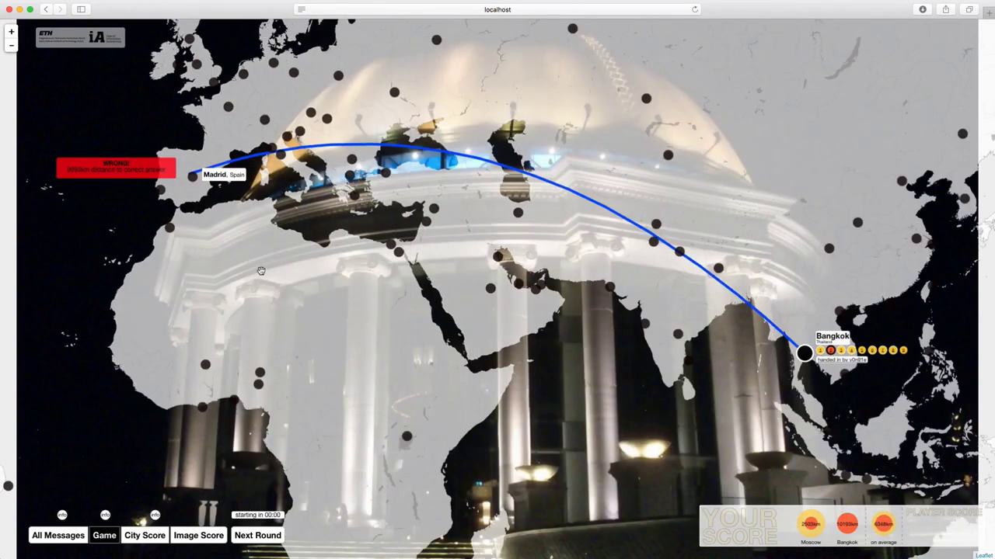
click(265, 536)
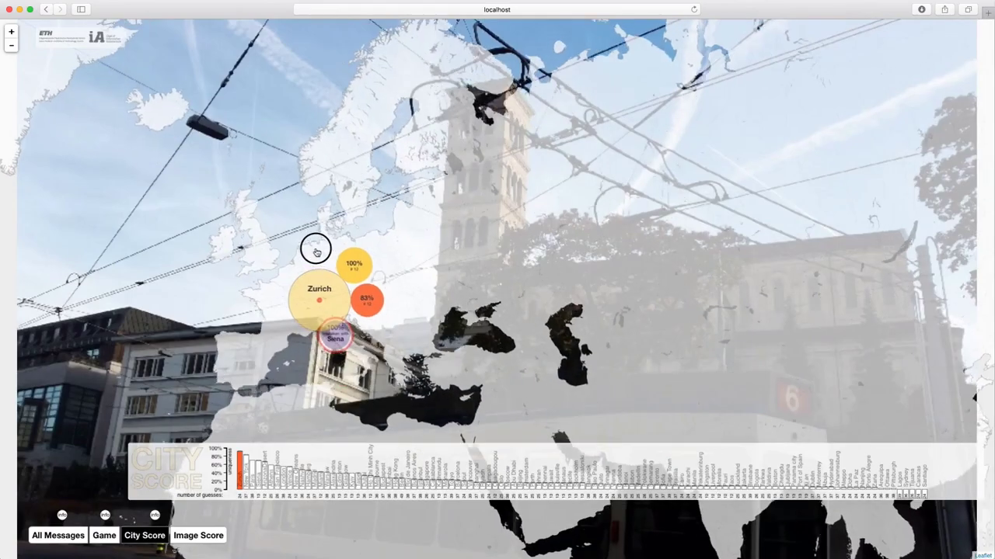
- Show the Paris guess results from the City Score chart and bring up another Paris photo
drag(493, 209, 505, 219)
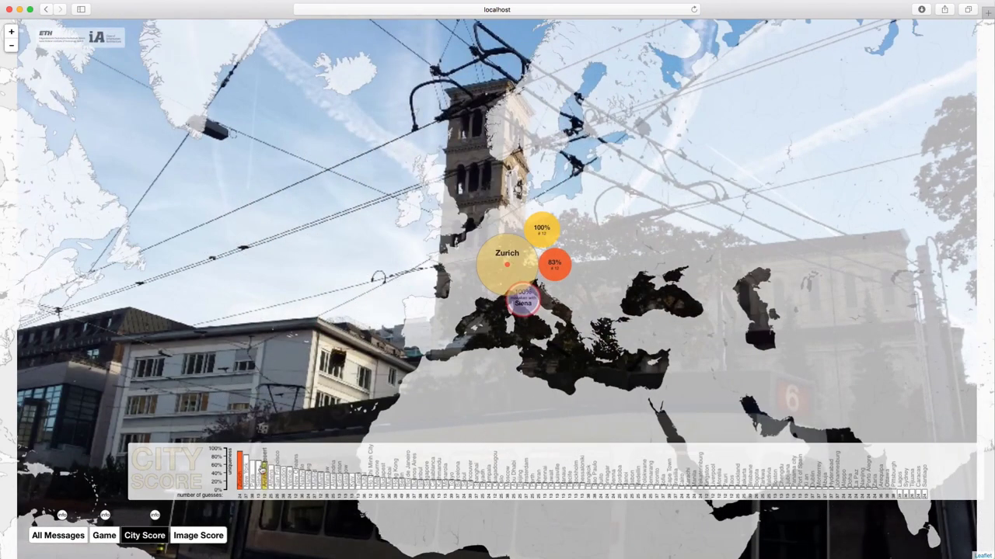
click(251, 478)
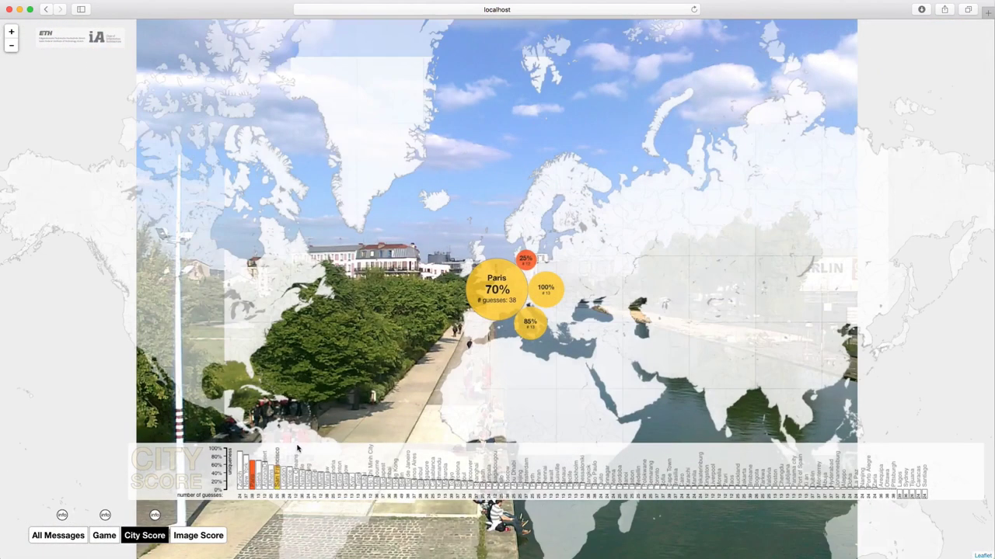
scroll(536, 291, up, 2)
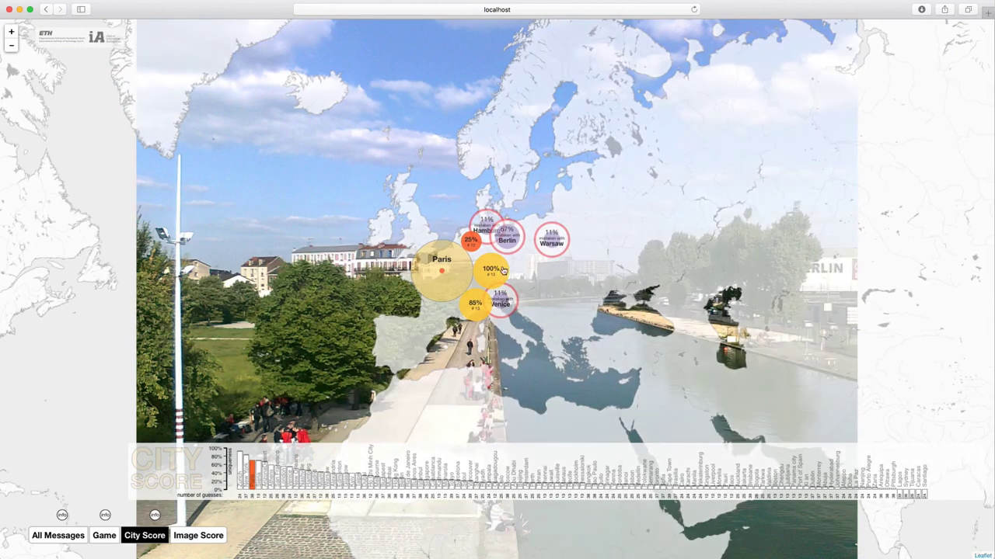
click(491, 271)
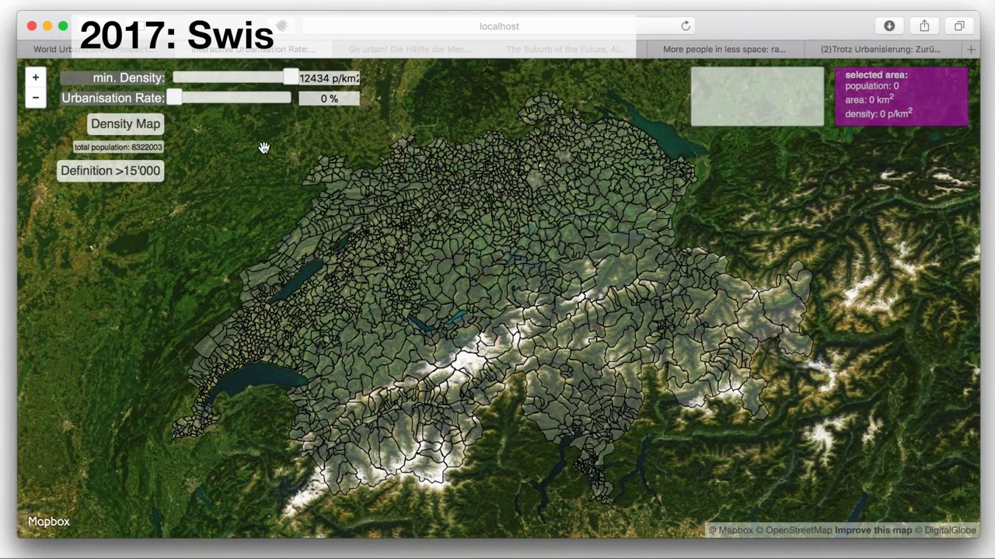
- Toggle Density Map and Definition >15'000 on and off, then open the watson.ch article
click(139, 133)
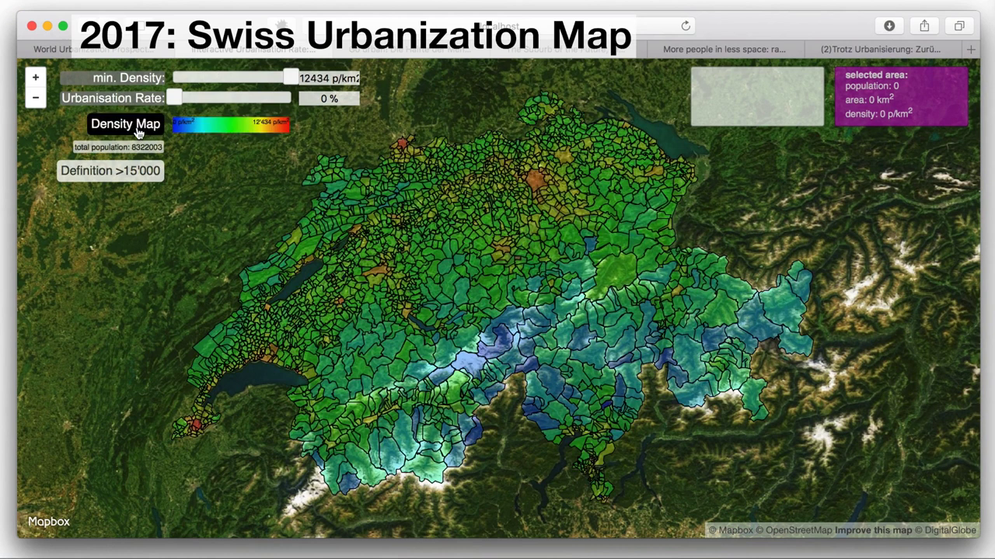
click(138, 132)
click(134, 174)
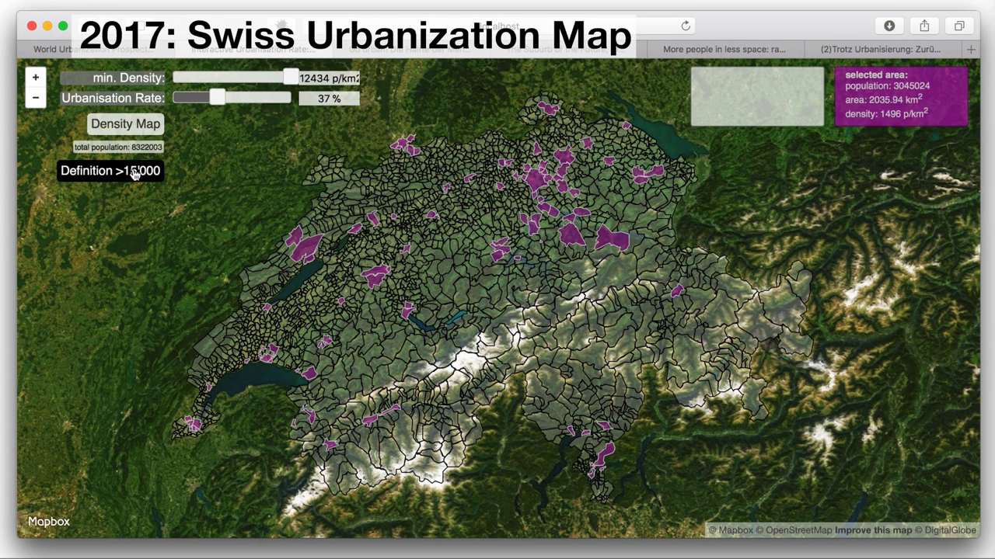
click(136, 174)
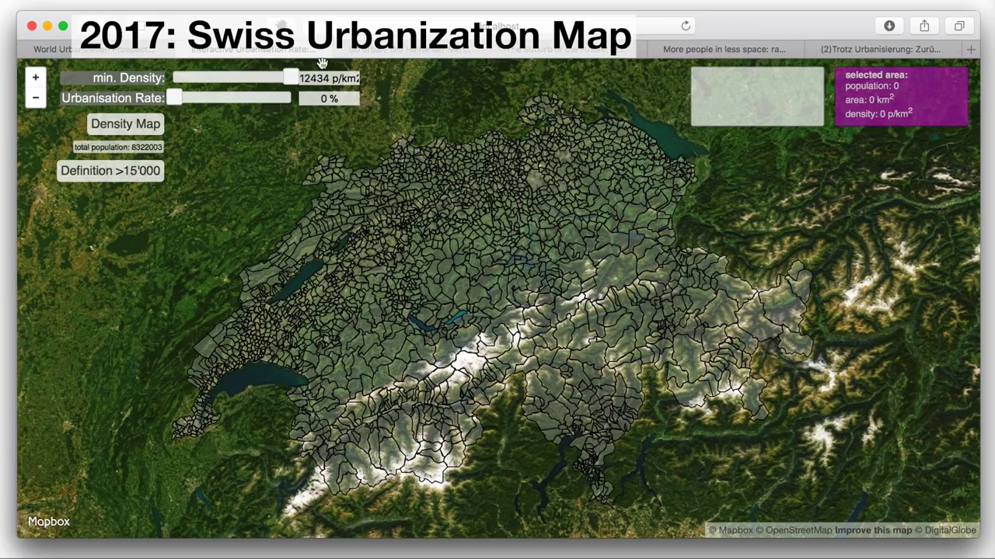
click(378, 51)
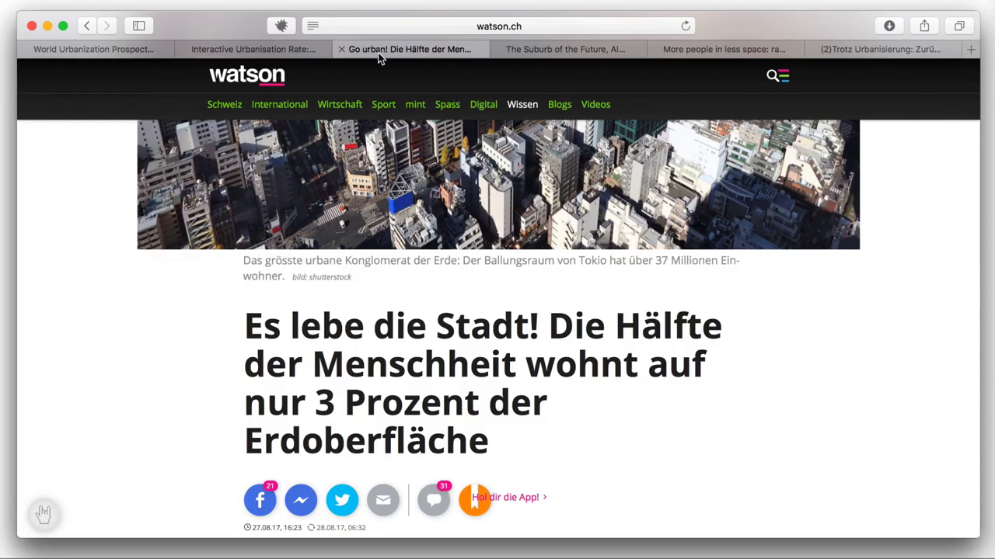
- Browse the NYTimes, Guardian, Süddeutsche and UN urbanization tabs, then switch to the WUP2014 PDF
click(598, 48)
click(700, 47)
click(871, 50)
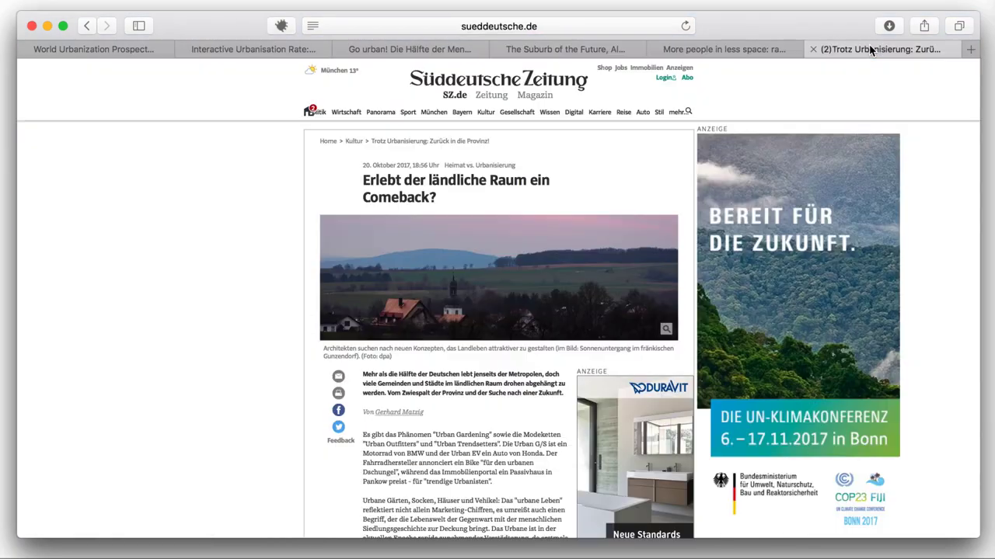
click(122, 46)
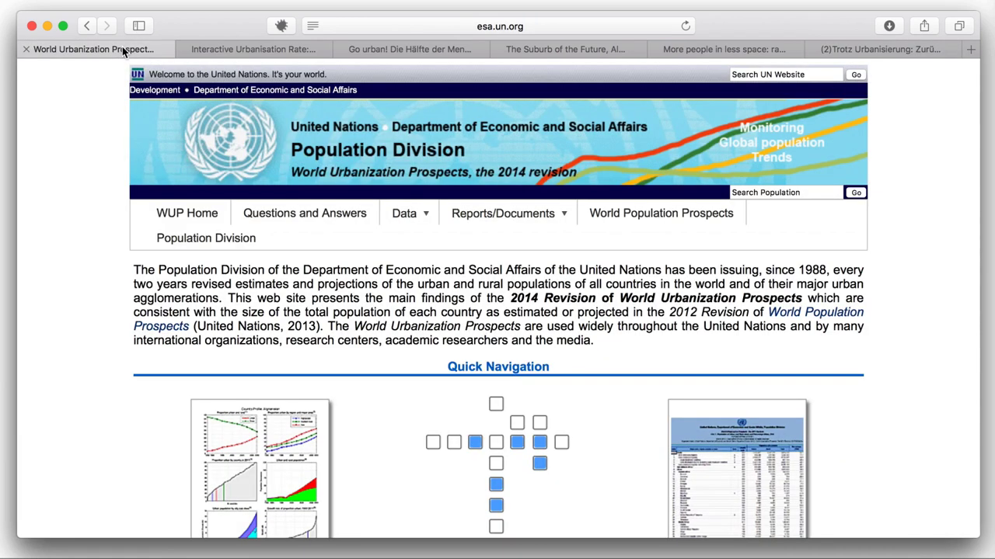
key(super+Tab)
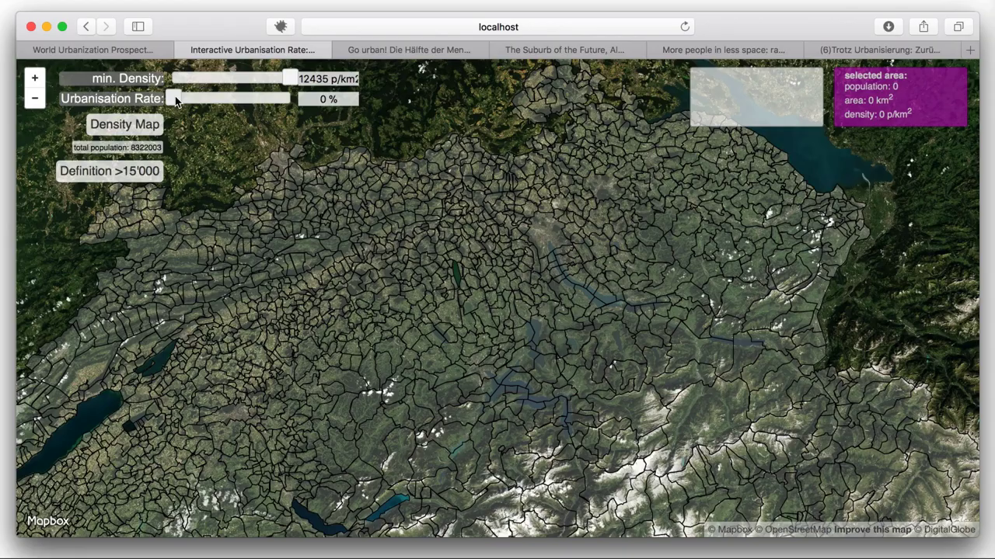
- Raise the urbanisation rate to about 75%, zoom in on Zurich, then lower it to about 32%
drag(175, 100, 264, 96)
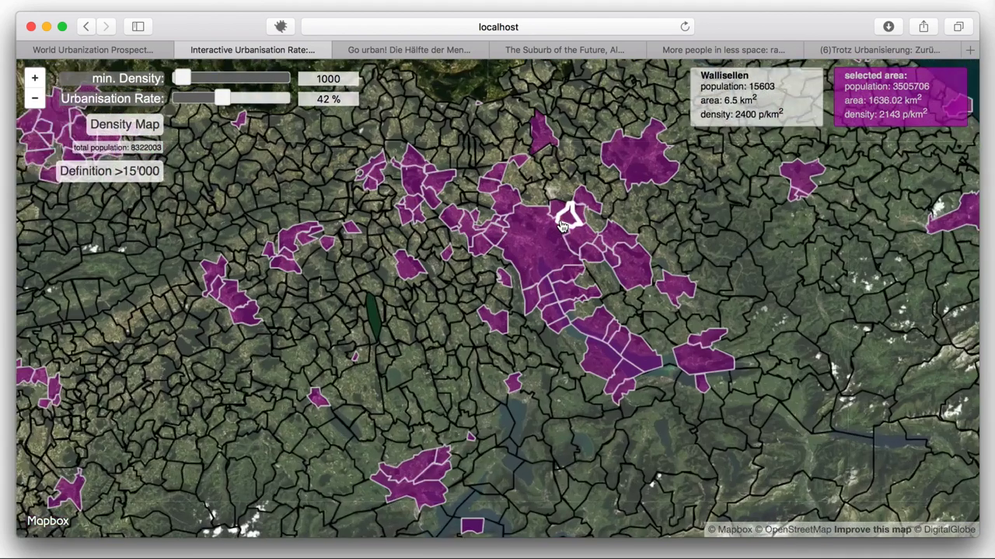
scroll(575, 206, up, 5)
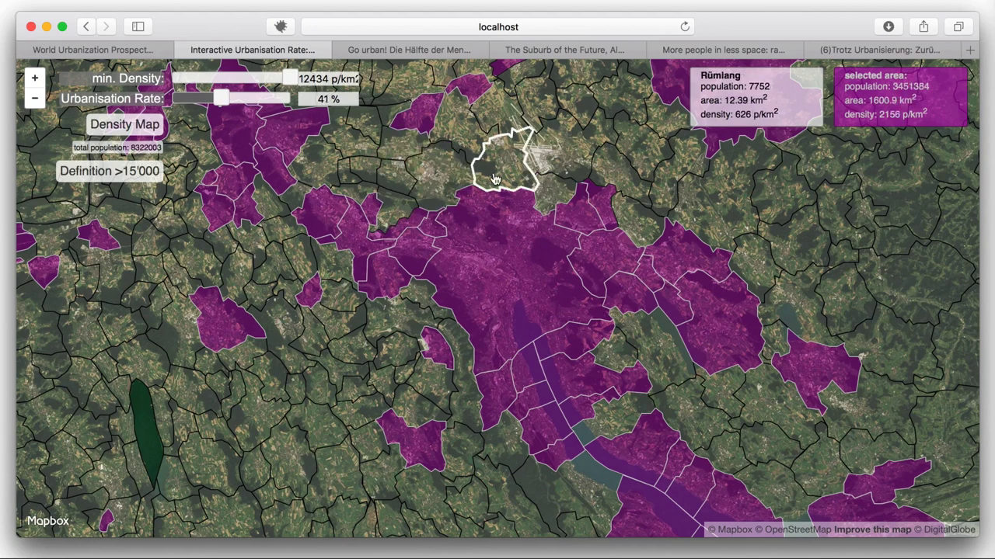
drag(222, 97, 211, 96)
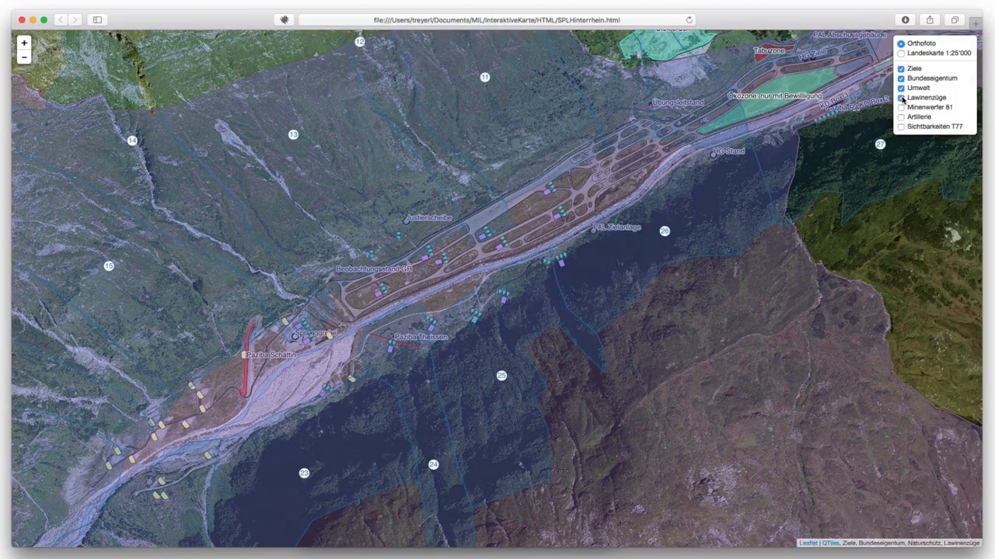
- Show the Minenwerfer 81 and Artillerie zones and zoom out over the whole training area
mouse_move(963, 48)
click(900, 106)
click(900, 116)
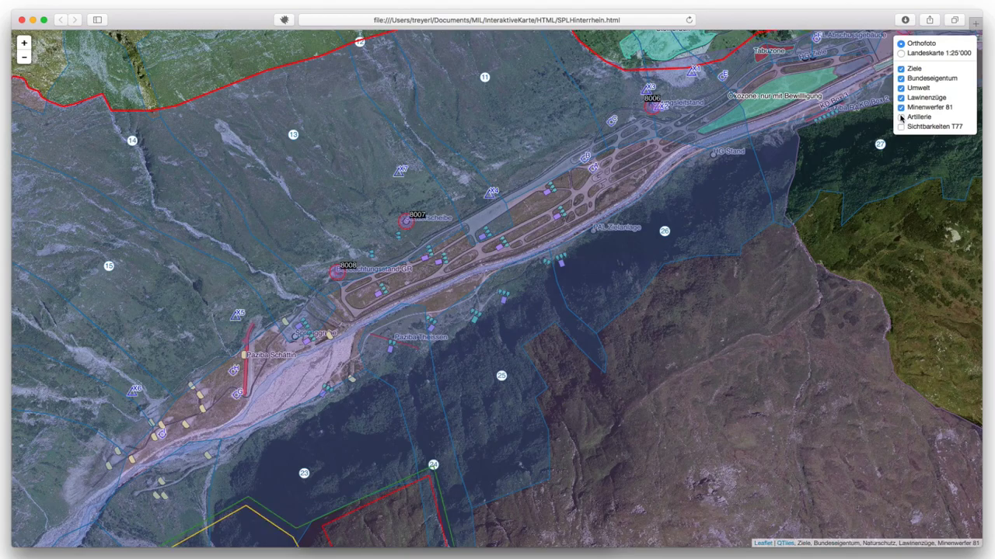
scroll(739, 181, down, 2)
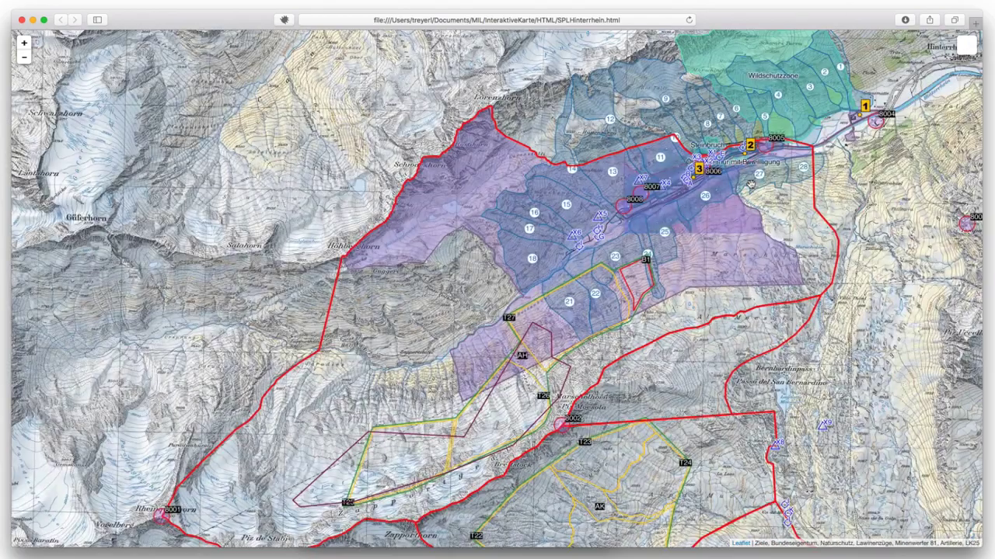
drag(791, 208, 721, 221)
scroll(621, 209, down, 1)
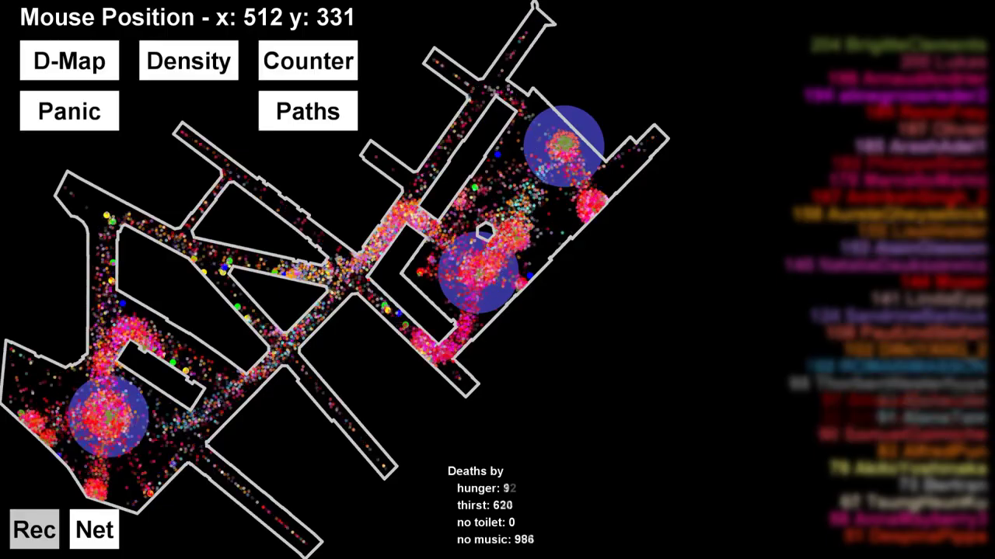
key(d)
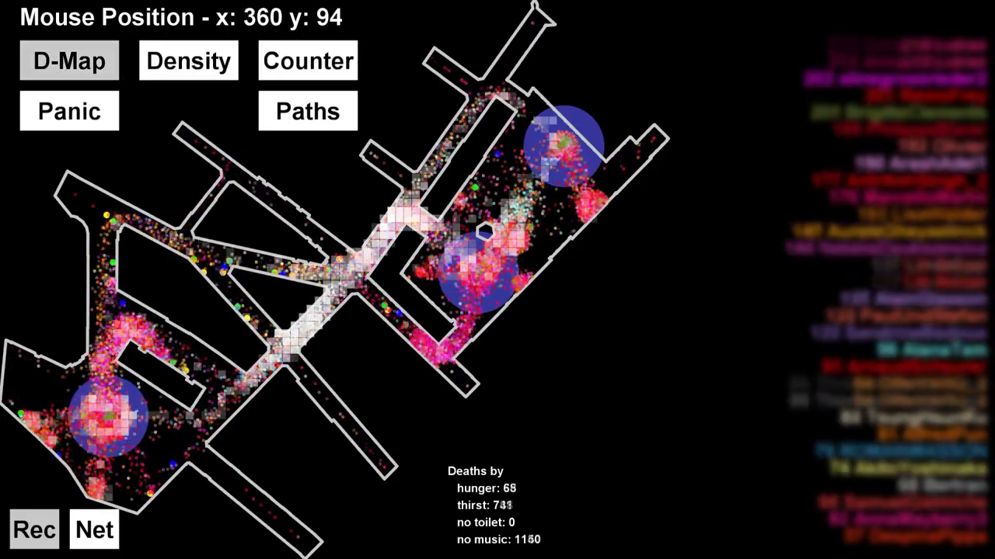
key(d)
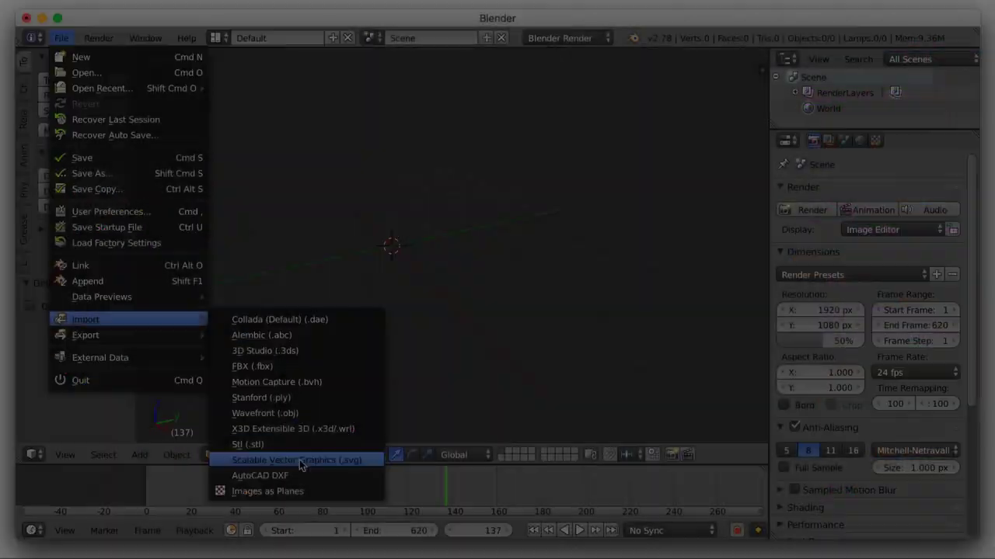
- Import networks.dxf as an AutoCAD DXF and zoom into Barcelona's street curves
click(287, 461)
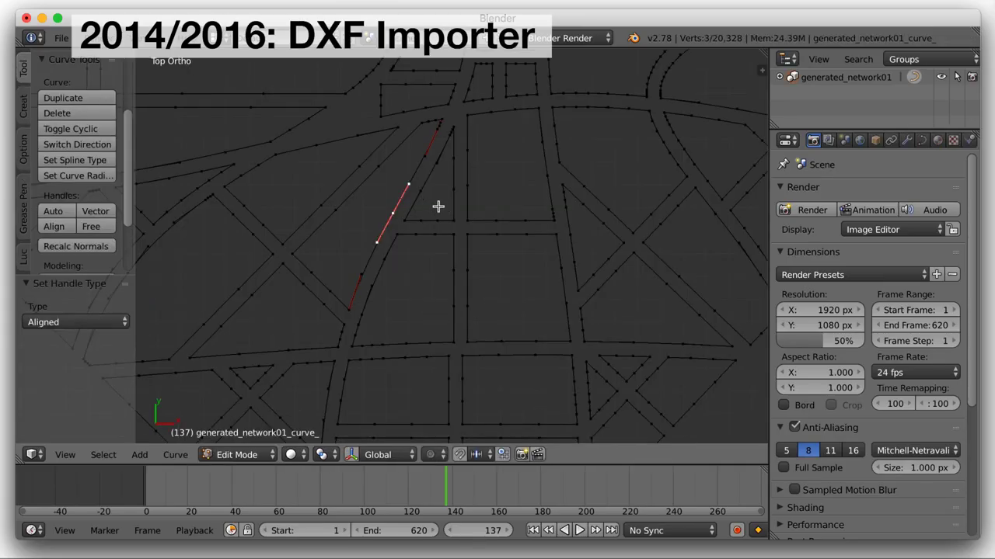
scroll(430, 206, up, 3)
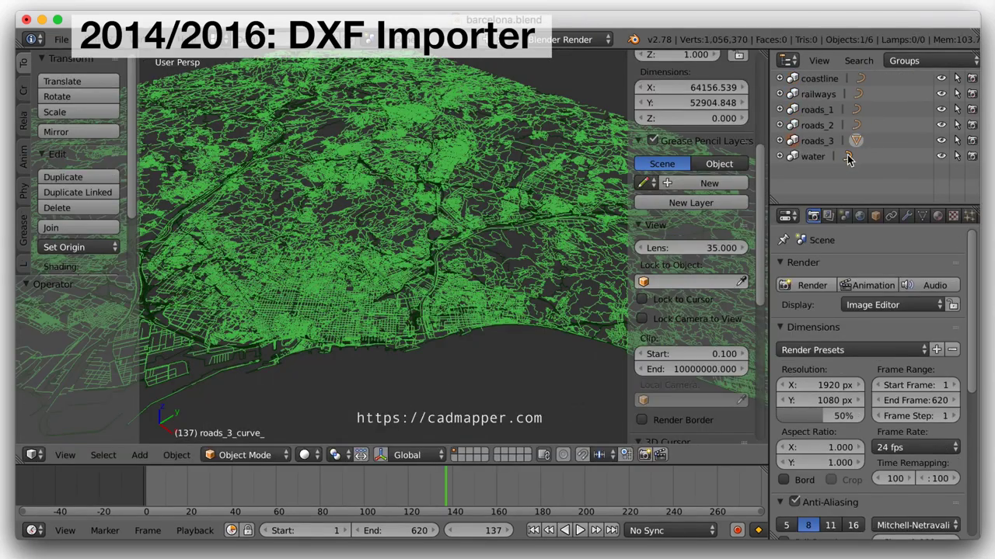
scroll(334, 319, up, 8)
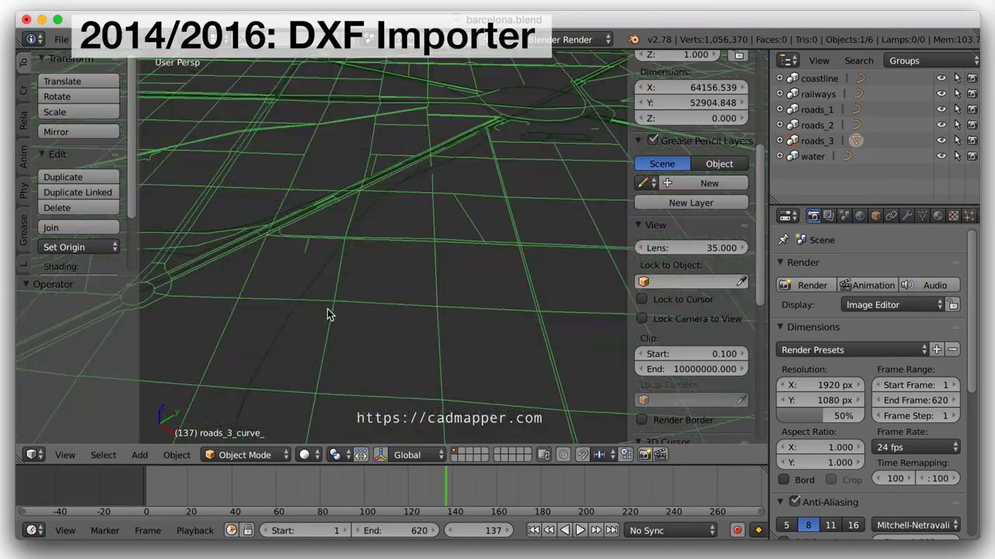
scroll(321, 312, down, 5)
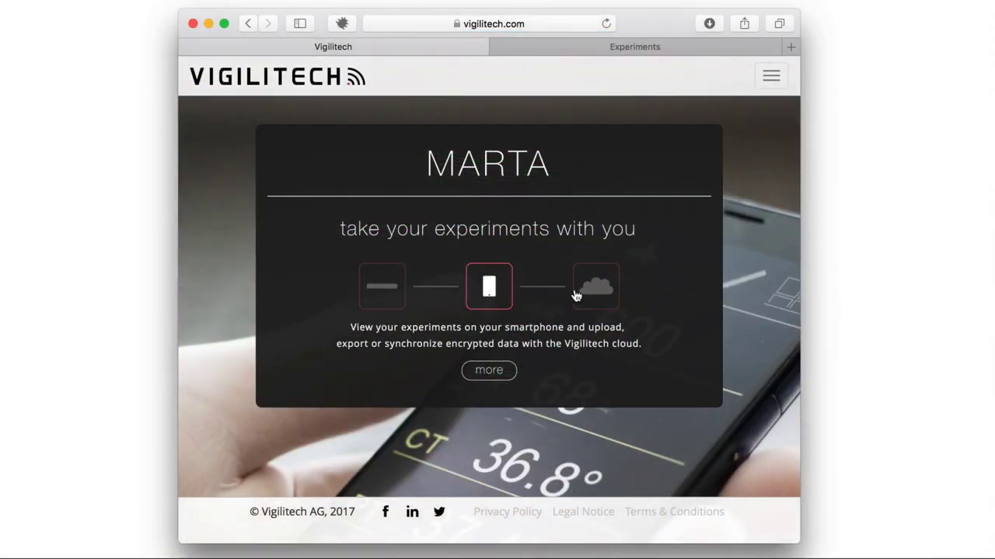
- Show MARTA's cloud analysis slide, then the fourth team member's bio on the About page
click(596, 295)
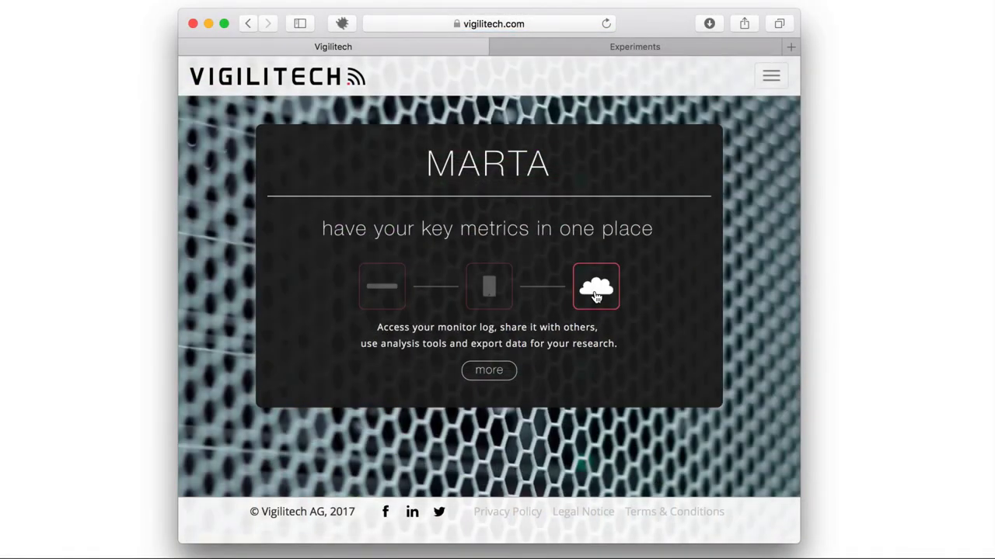
click(766, 80)
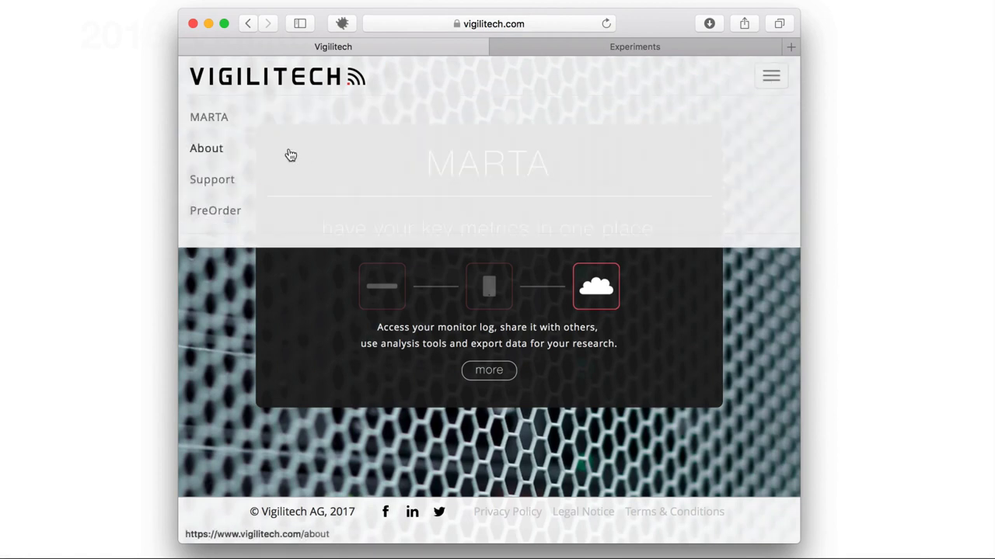
click(220, 149)
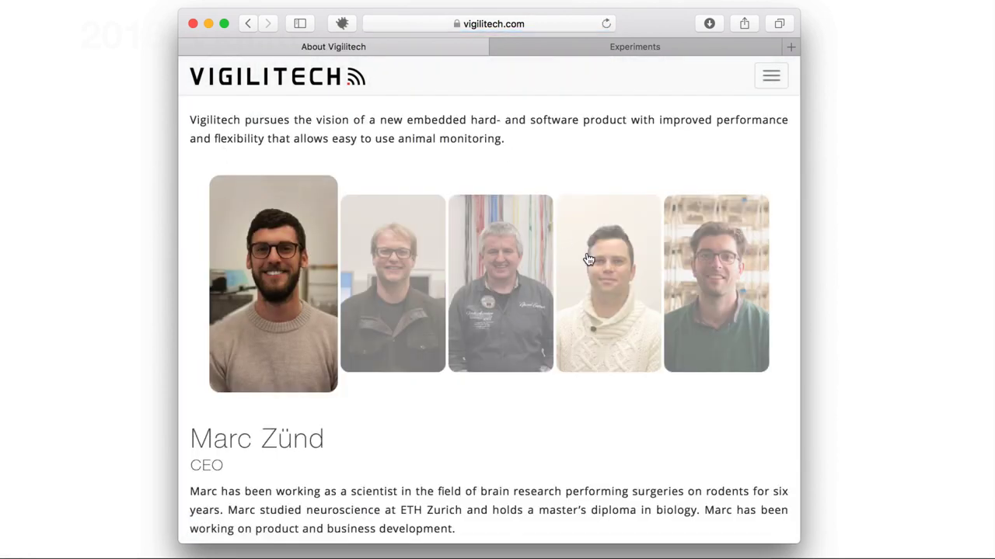
click(589, 259)
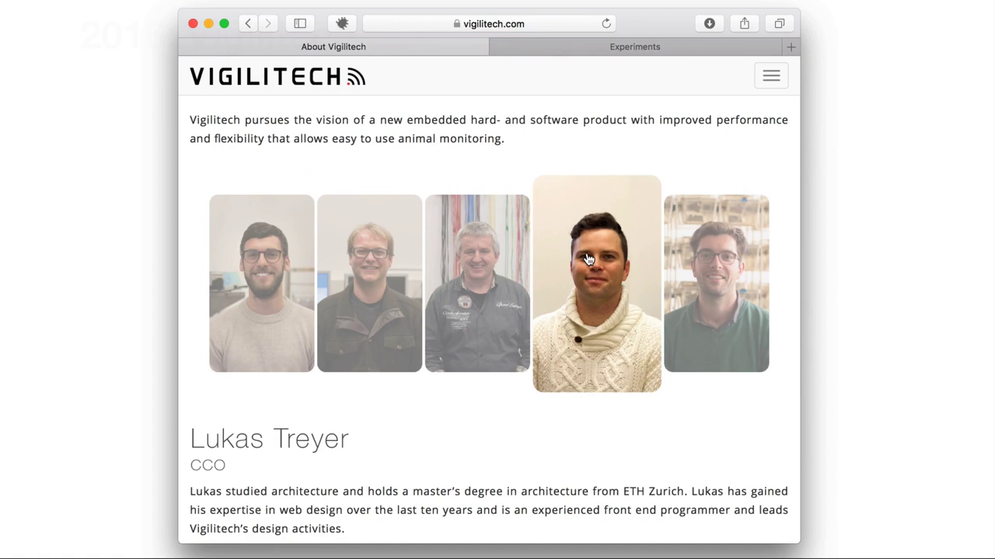
- Open an experiment's detail charts and shift them to 09:05–09:55
key(ctrl+Tab)
click(268, 173)
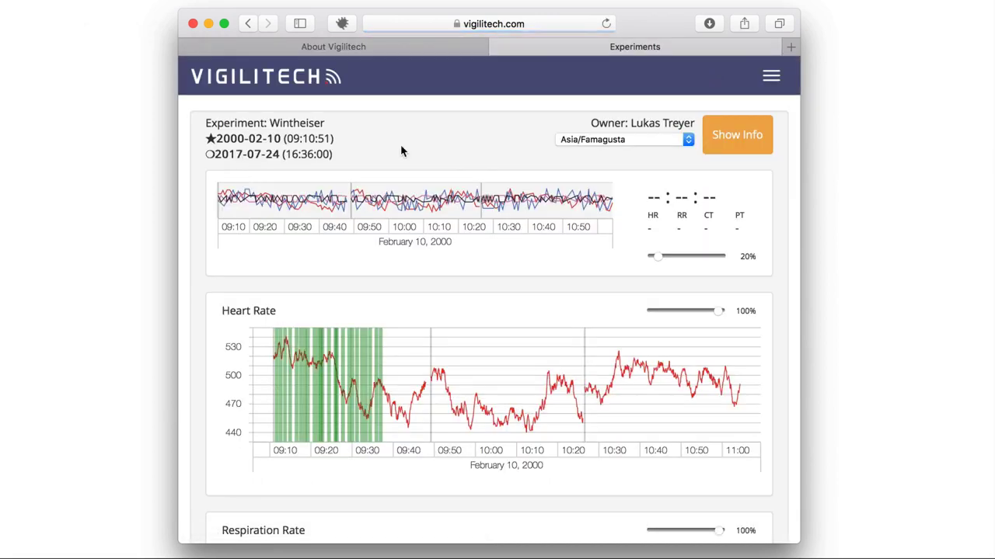
scroll(644, 240, down, 2)
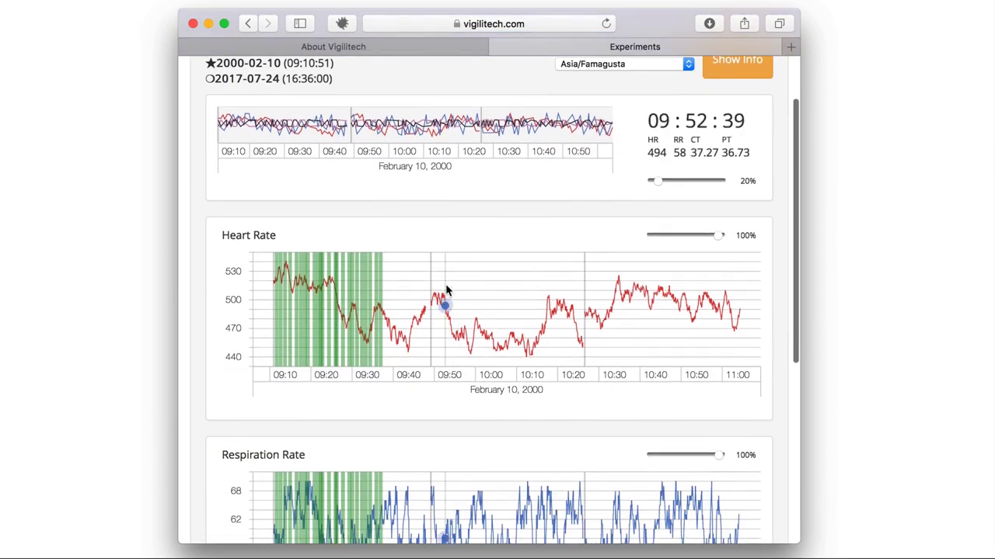
scroll(446, 290, up, 5)
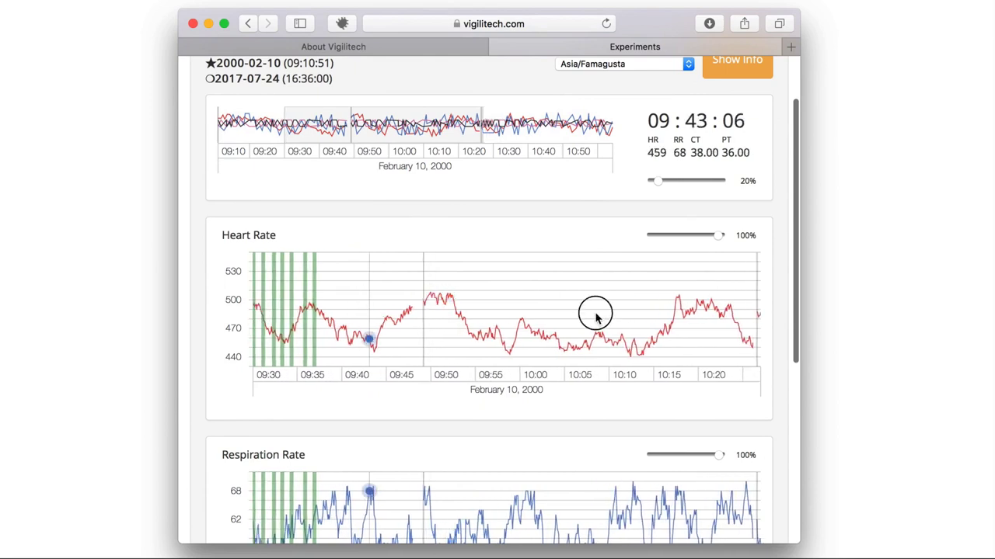
drag(596, 316, 479, 278)
- Show the experiment's notes and browse its attached street photos
click(470, 283)
scroll(653, 319, down, 5)
click(684, 332)
key(Right)
key(Right)
key(Right)
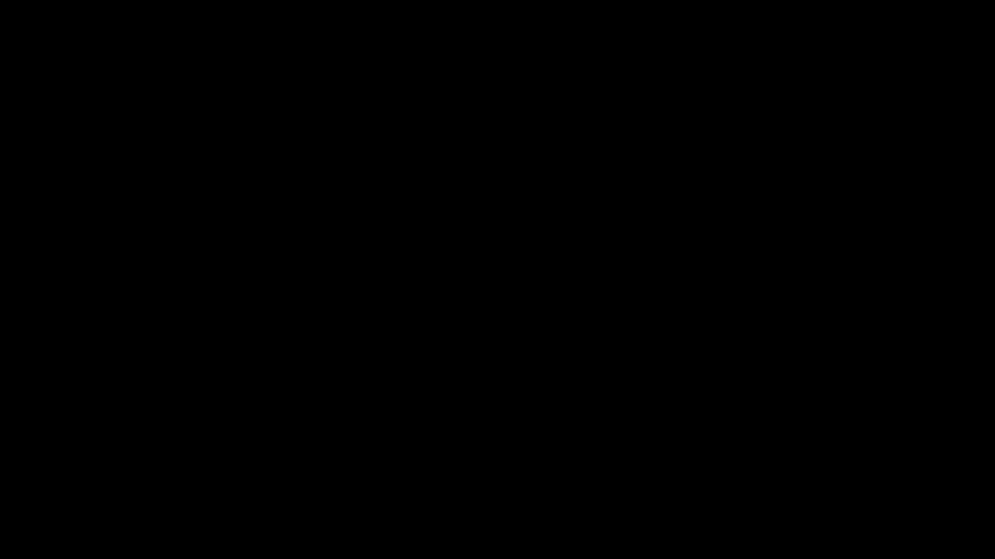